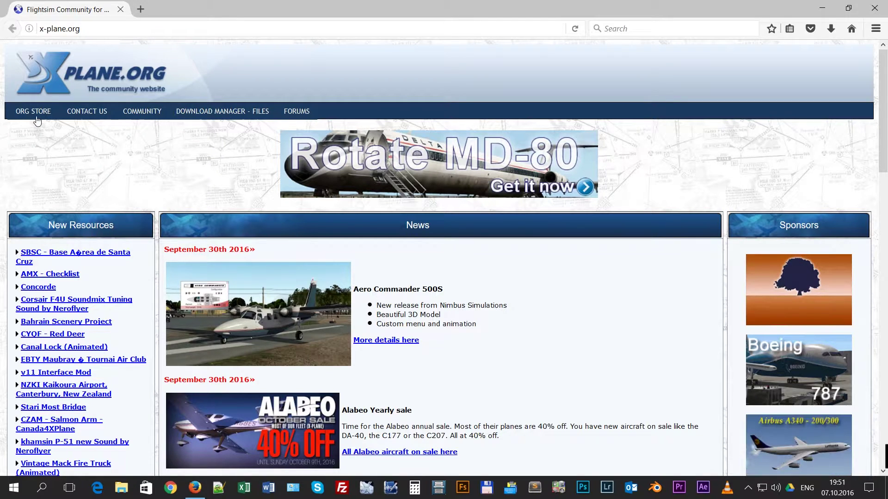
- Open the Cessna 172SP Skyhawk page in the store's General Aviation Cessna category and look over its description
{"action": "left_click", "coordinate": [33, 112]}
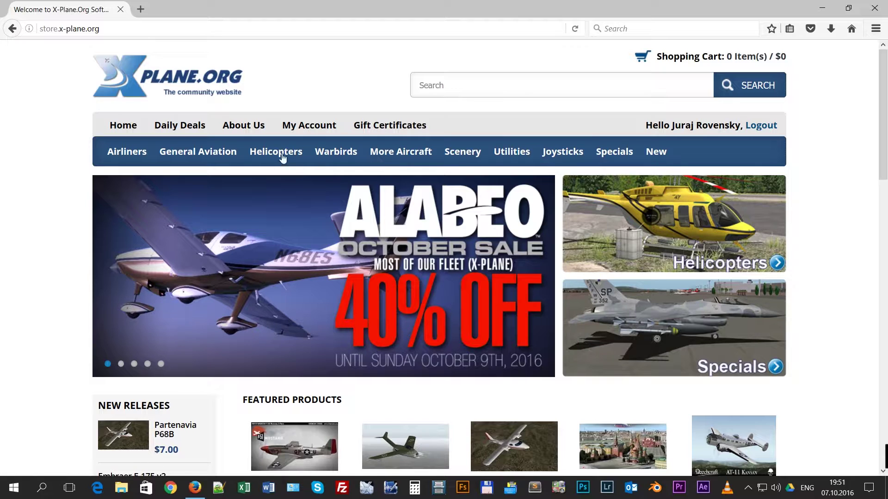
{"action": "mouse_move", "coordinate": [211, 155]}
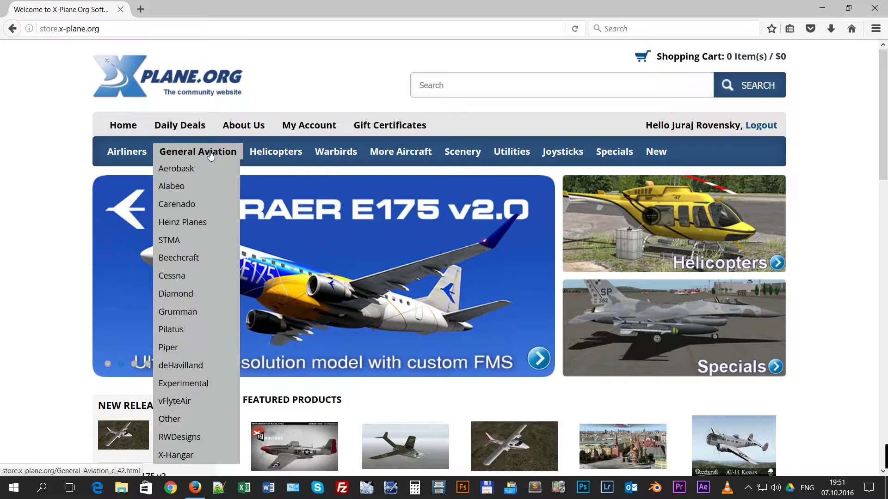
{"action": "left_click", "coordinate": [174, 277]}
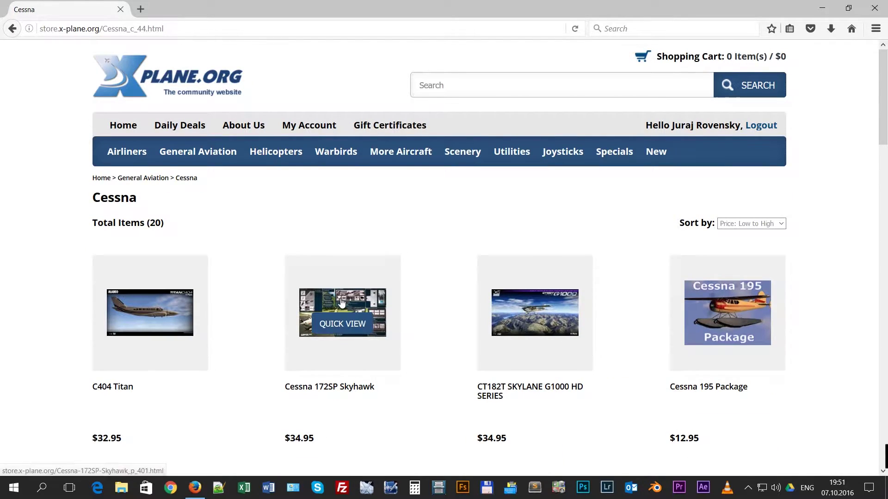
{"action": "left_click", "coordinate": [341, 303]}
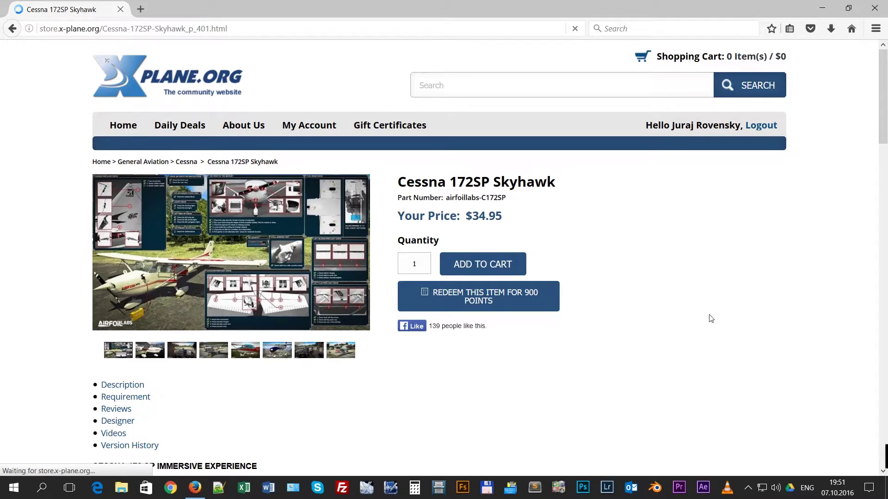
{"action": "scroll", "coordinate": [711, 318], "scroll_direction": "down", "scroll_amount": 3}
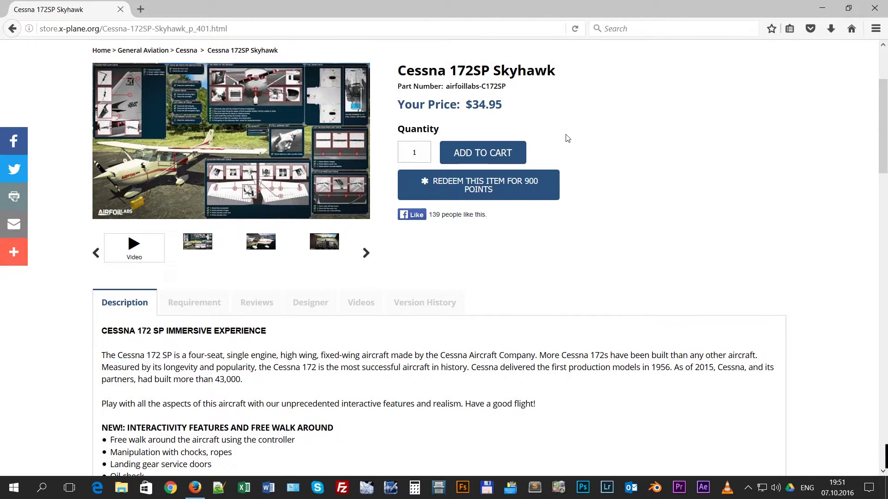
{"action": "scroll", "coordinate": [733, 243], "scroll_direction": "down", "scroll_amount": 2}
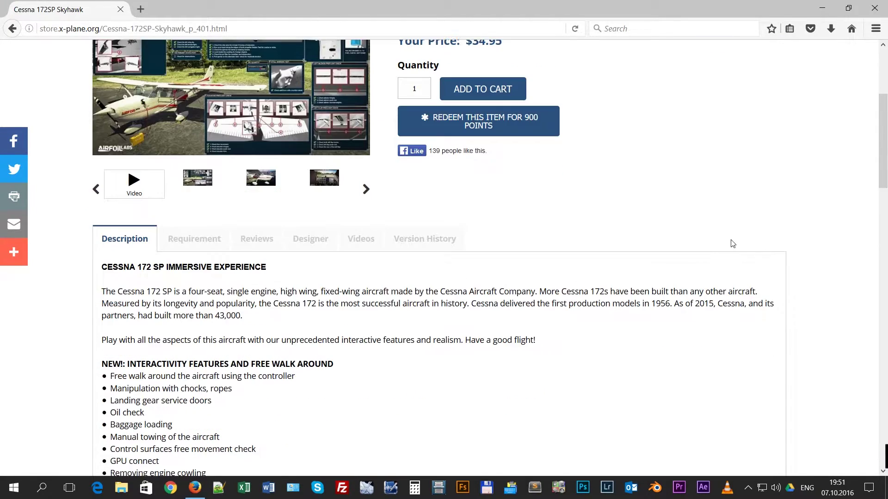
{"action": "scroll", "coordinate": [733, 243], "scroll_direction": "up", "scroll_amount": 5}
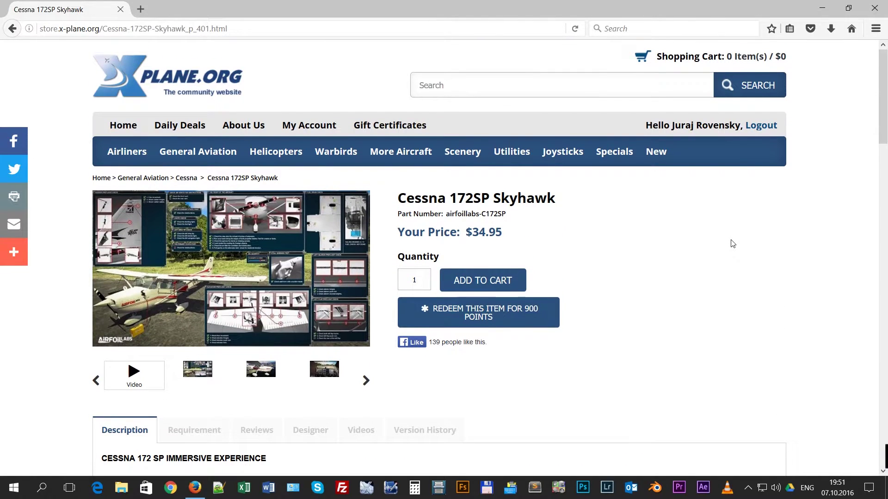
- View the completed orders and their download links in the store account, and minimize the browser
{"action": "left_click", "coordinate": [314, 128]}
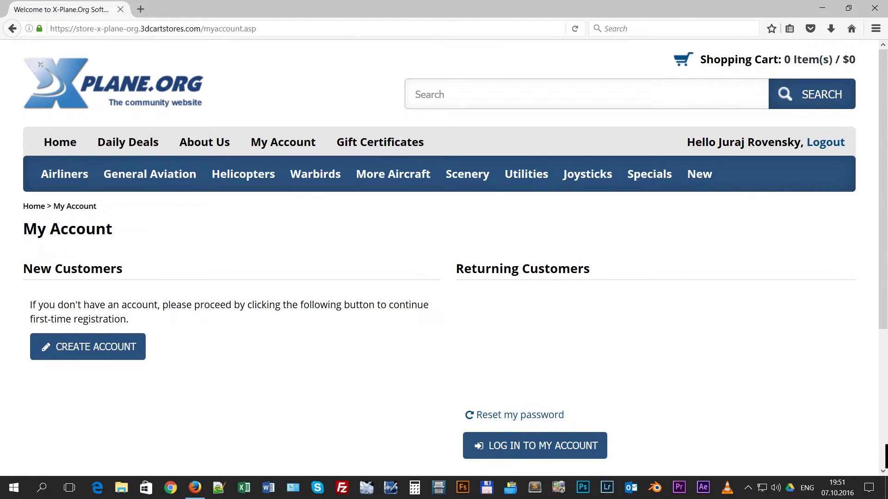
{"action": "scroll", "coordinate": [303, 303], "scroll_direction": "down", "scroll_amount": 3}
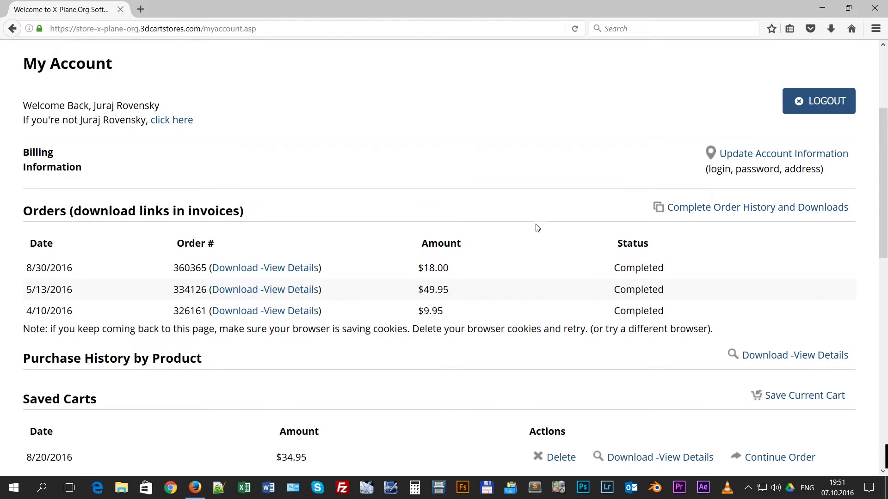
{"action": "left_click", "coordinate": [827, 8]}
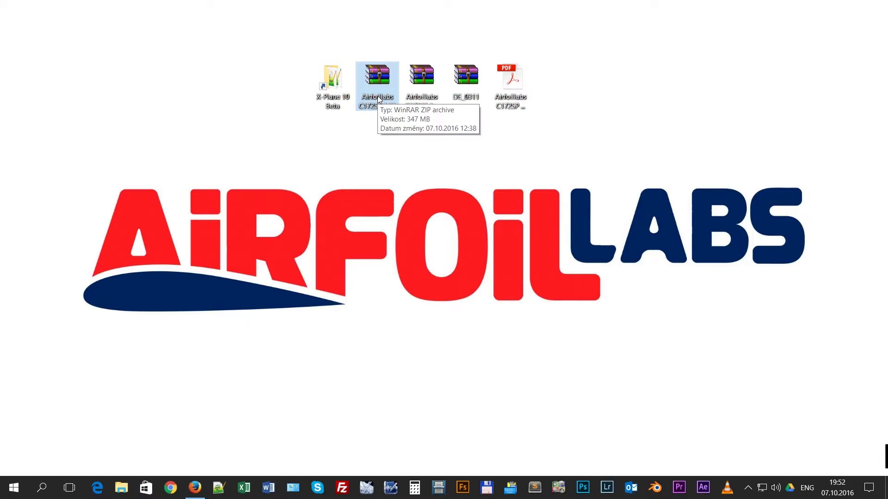
{"action": "left_click", "coordinate": [422, 80]}
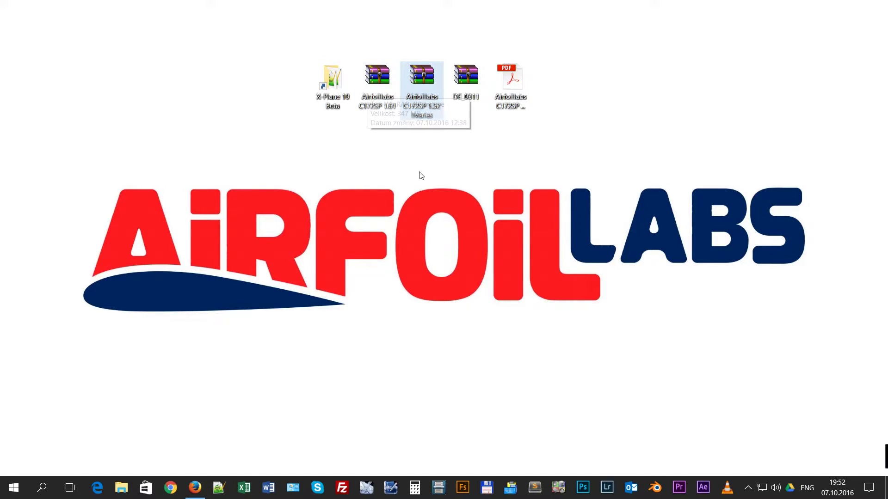
{"action": "left_click", "coordinate": [417, 46]}
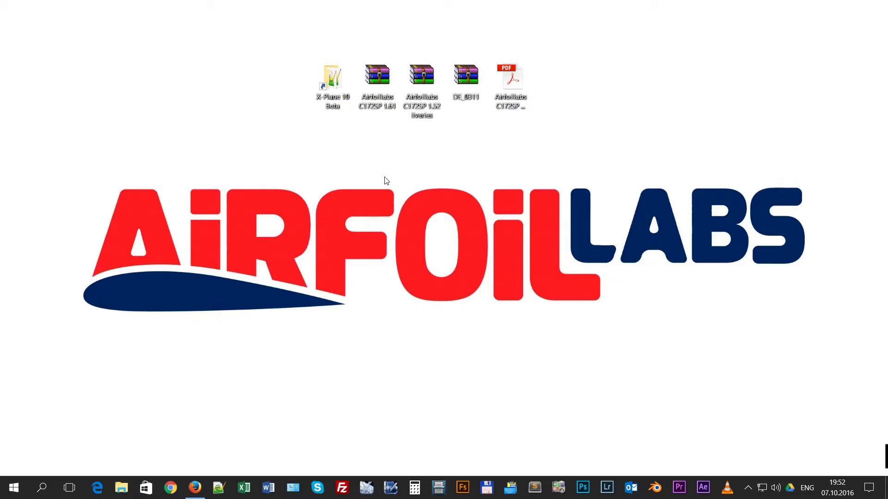
- Extract the Airfoillabs C172SP 1.61 archive to its own folder and place that folder below the archive on the desktop
{"action": "left_click", "coordinate": [376, 91]}
{"action": "right_click", "coordinate": [377, 90]}
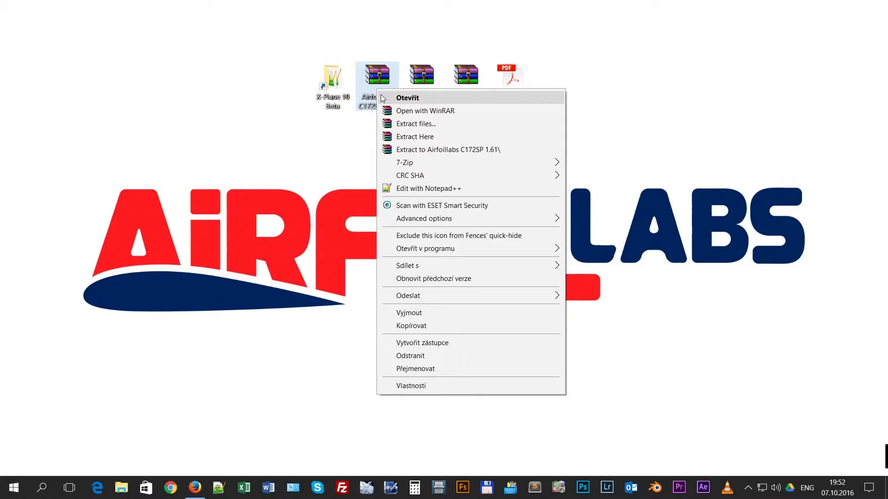
{"action": "left_click", "coordinate": [412, 149]}
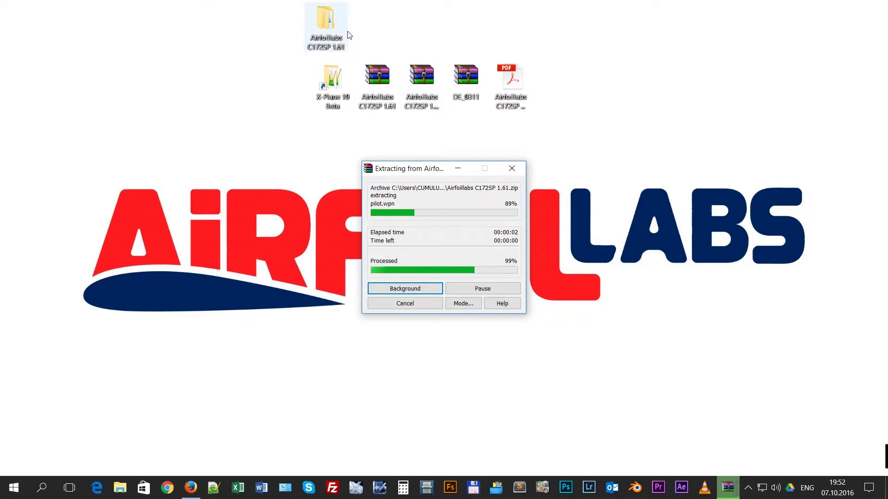
{"action": "left_click_drag", "start_coordinate": [344, 314], "coordinate": [396, 139]}
- Extract the Airfoillabs C172SP 1.52 liveries archive to its own folder and place it beside the extracted aircraft folder
{"action": "left_click", "coordinate": [418, 97]}
{"action": "right_click", "coordinate": [418, 97]}
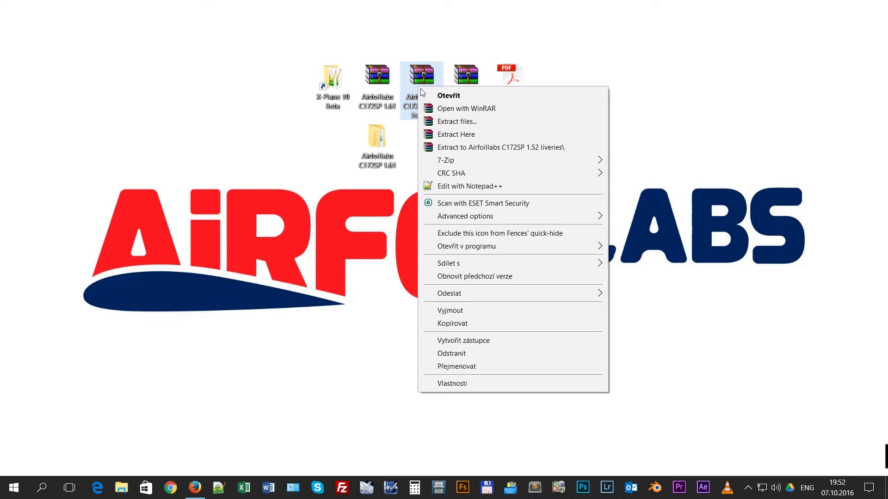
{"action": "left_click", "coordinate": [474, 148]}
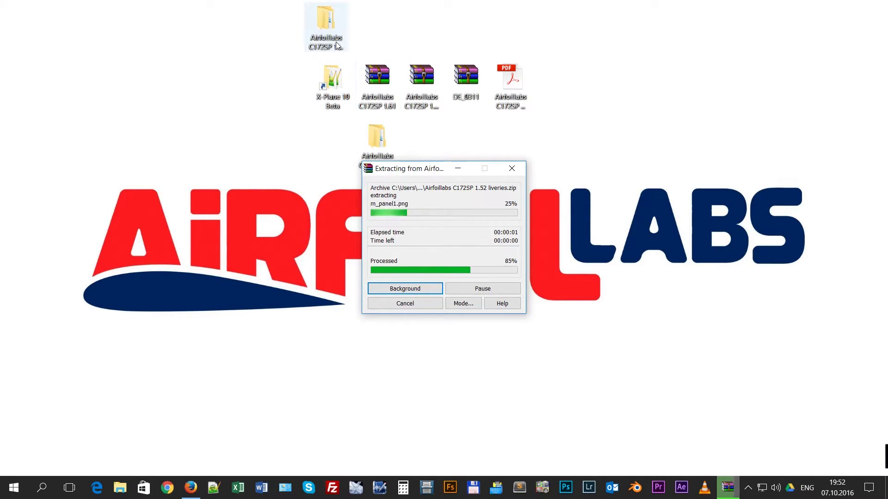
{"action": "left_click_drag", "start_coordinate": [335, 41], "coordinate": [440, 139]}
{"action": "left_click", "coordinate": [448, 146]}
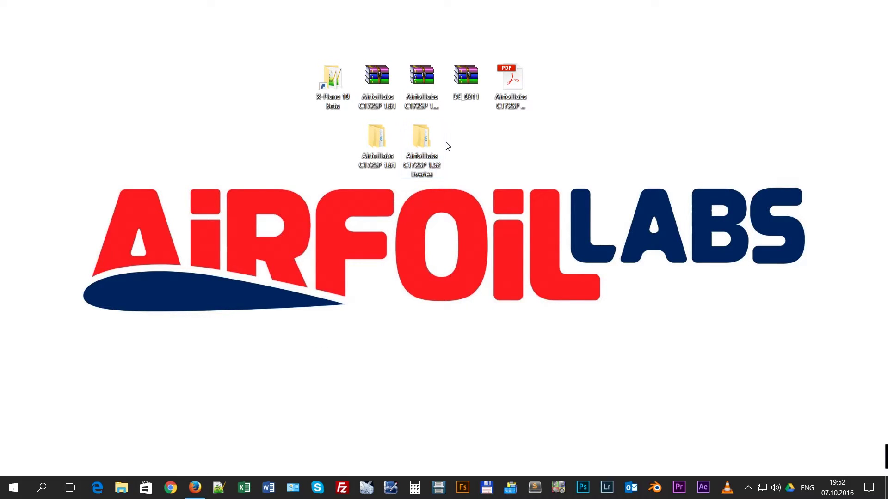
- Open the X-Plane 10 Beta folder from the desktop, narrow its window and move it aside to uncover the extracted folders
{"action": "double_click", "coordinate": [332, 79]}
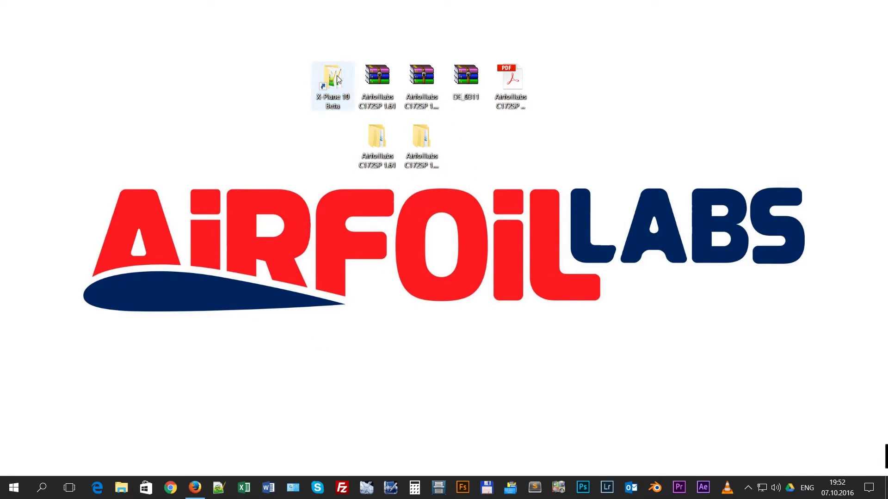
{"action": "mouse_move", "coordinate": [729, 14]}
{"action": "left_mouse_down"}
{"action": "mouse_move", "coordinate": [684, 20]}
{"action": "mouse_move", "coordinate": [719, 18]}
{"action": "left_mouse_up"}
{"action": "left_click_drag", "start_coordinate": [871, 158], "coordinate": [467, 174]}
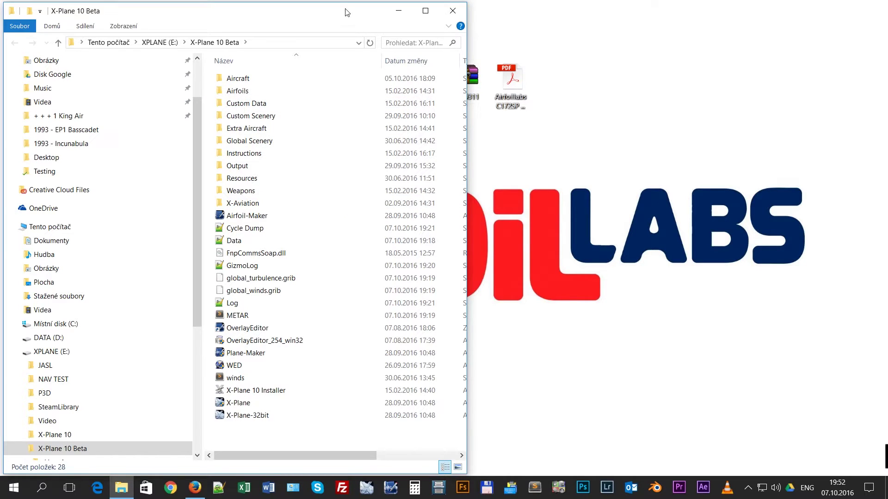
{"action": "left_click_drag", "start_coordinate": [345, 12], "coordinate": [226, 66]}
- Open the extracted Airfoillabs C172SP 1.61 folder in a window beside the X-Plane 10 Beta window and select its inner folder
{"action": "left_click_drag", "start_coordinate": [377, 138], "coordinate": [602, 146]}
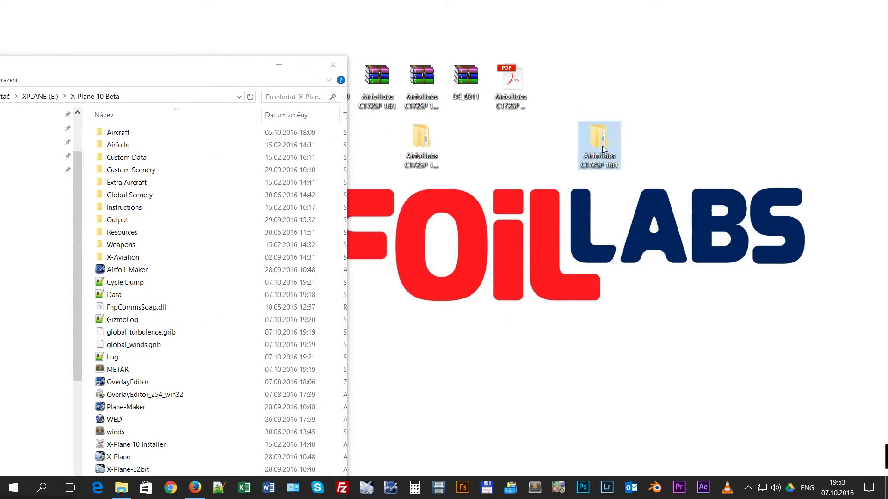
{"action": "double_click", "coordinate": [603, 146]}
{"action": "left_click_drag", "start_coordinate": [225, 10], "coordinate": [601, 40]}
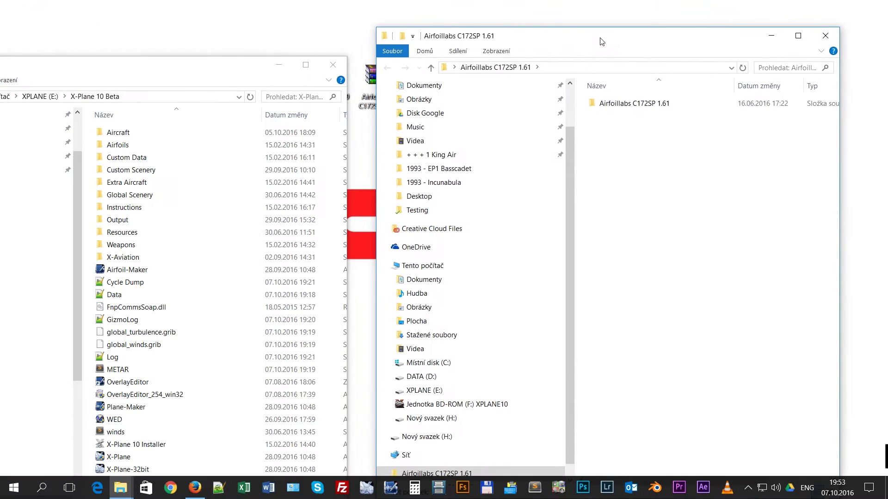
{"action": "left_click", "coordinate": [683, 77]}
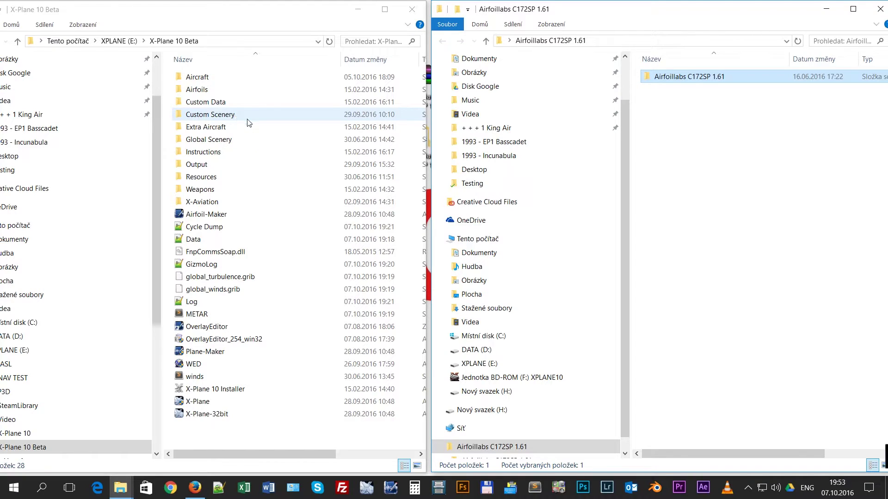
- Open Aircraft > General Aviation in X-Plane 10 Beta and copy the inner Airfoillabs C172SP 1.61 folder into it
{"action": "double_click", "coordinate": [216, 77]}
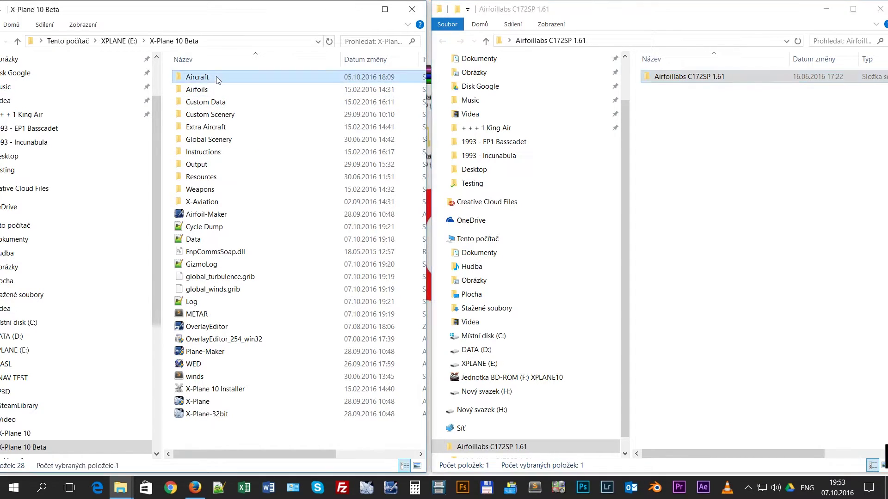
{"action": "left_click", "coordinate": [221, 92]}
{"action": "double_click", "coordinate": [220, 91]}
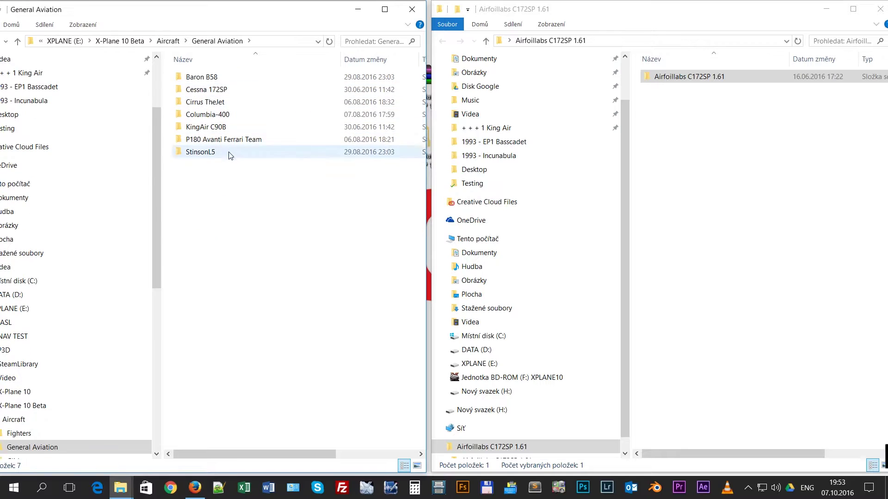
{"action": "left_click", "coordinate": [687, 81]}
{"action": "left_click", "coordinate": [687, 81]}
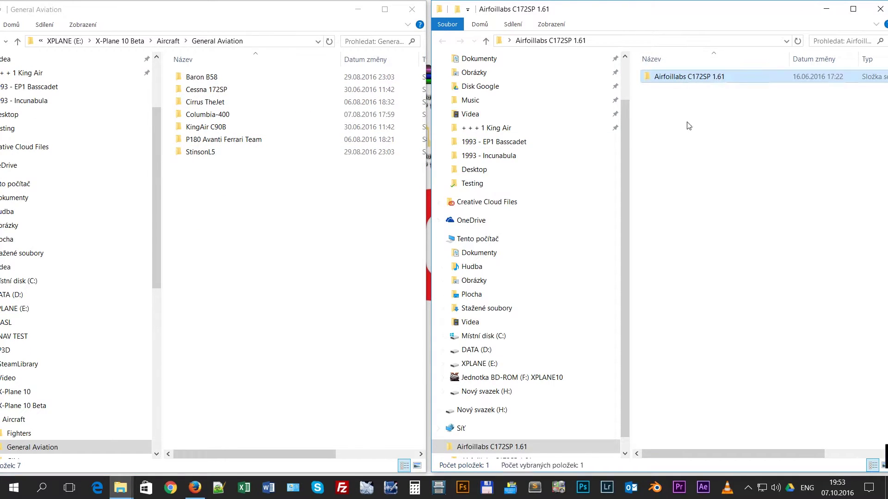
{"action": "left_click_drag", "start_coordinate": [689, 79], "coordinate": [258, 244]}
{"action": "left_click_drag", "start_coordinate": [265, 454], "coordinate": [237, 455]}
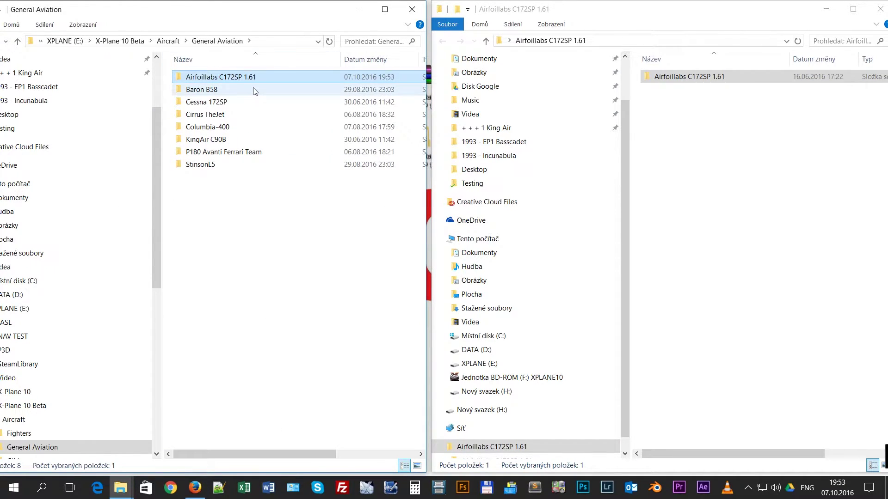
- Check the contents of the copied Airfoillabs C172SP 1.61 folder, return to General Aviation, and close the source folder window
{"action": "double_click", "coordinate": [239, 81]}
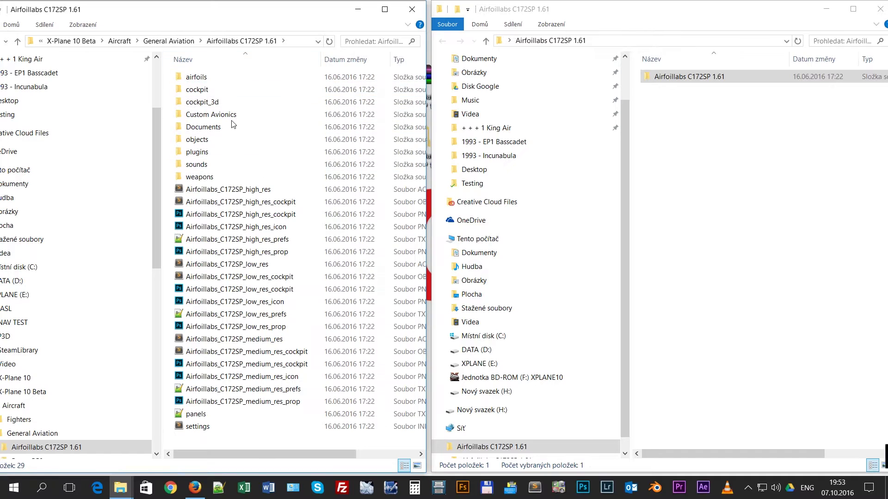
{"action": "left_click", "coordinate": [18, 40]}
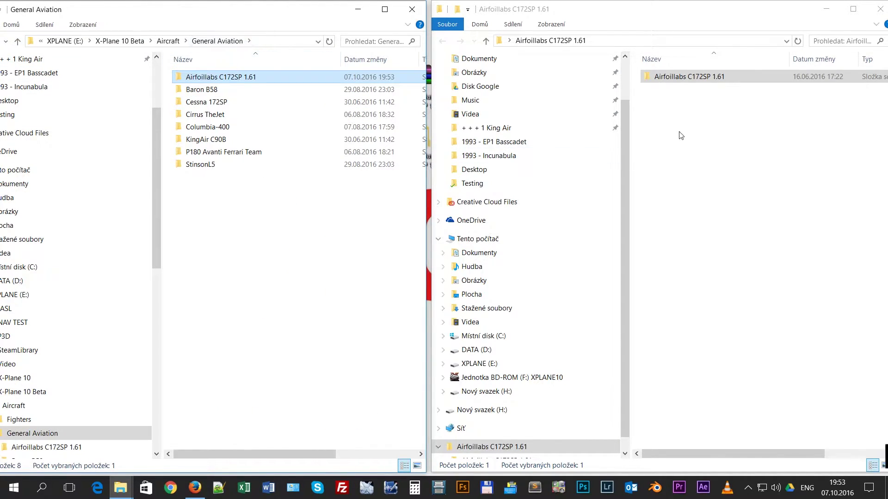
{"action": "left_click", "coordinate": [486, 41]}
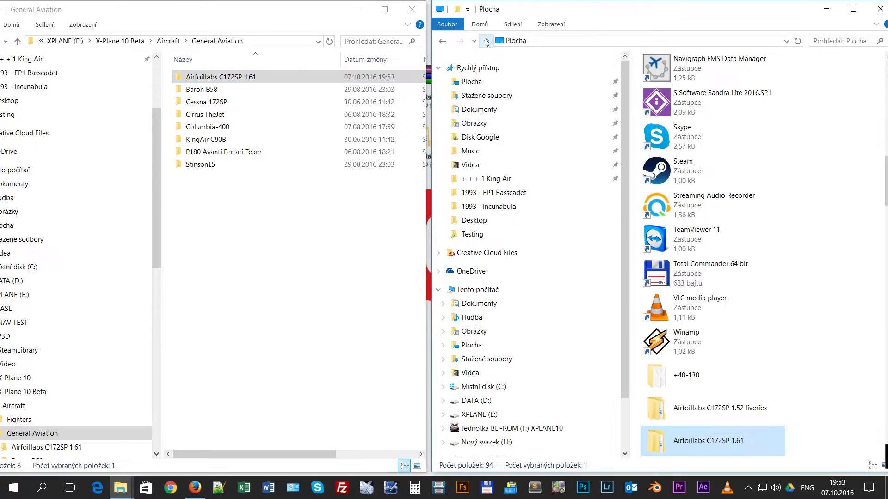
{"action": "left_click", "coordinate": [880, 9]}
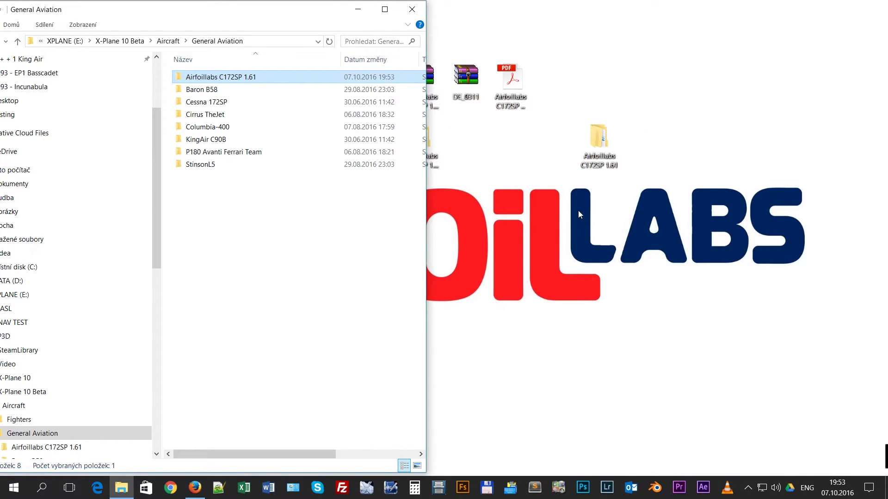
- Open the extracted Airfoillabs C172SP 1.52 liveries folder and copy its liveries folder into General Aviation's Airfoillabs C172SP 1.61 folder
{"action": "left_click", "coordinate": [434, 148]}
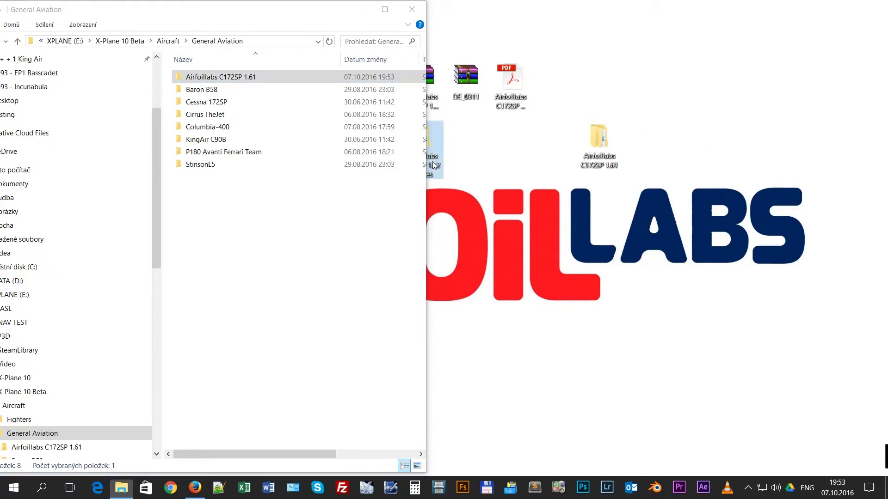
{"action": "left_click", "coordinate": [590, 157]}
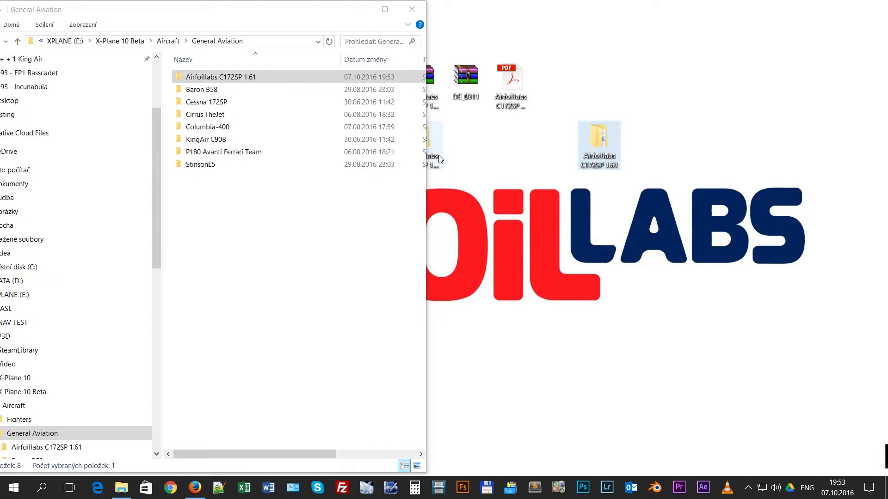
{"action": "left_click_drag", "start_coordinate": [440, 159], "coordinate": [509, 145]}
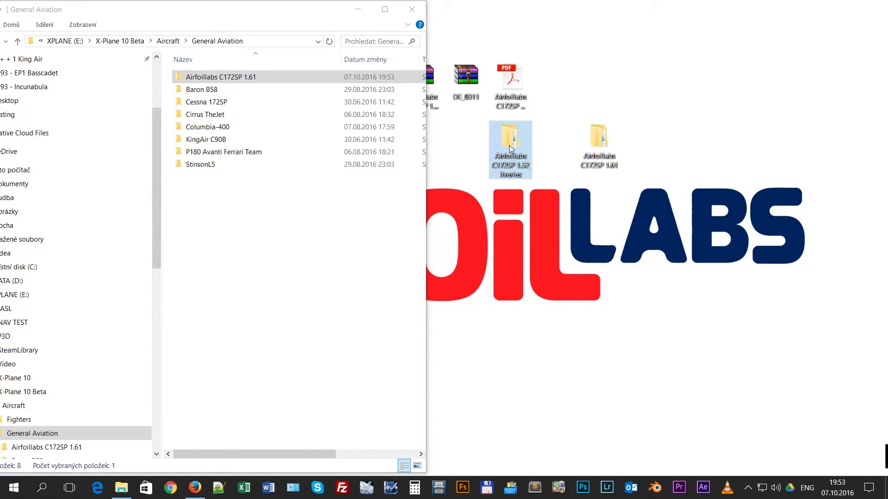
{"action": "double_click", "coordinate": [509, 146]}
{"action": "left_click", "coordinate": [658, 78]}
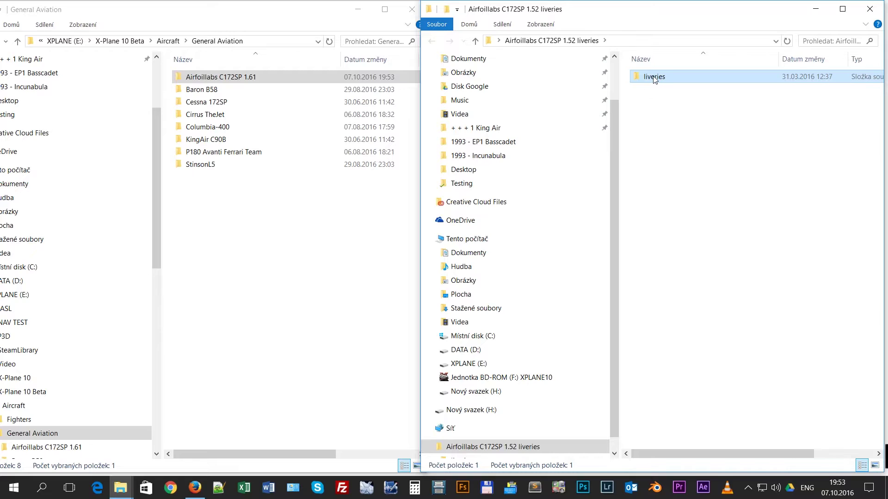
{"action": "left_click_drag", "start_coordinate": [655, 80], "coordinate": [229, 79]}
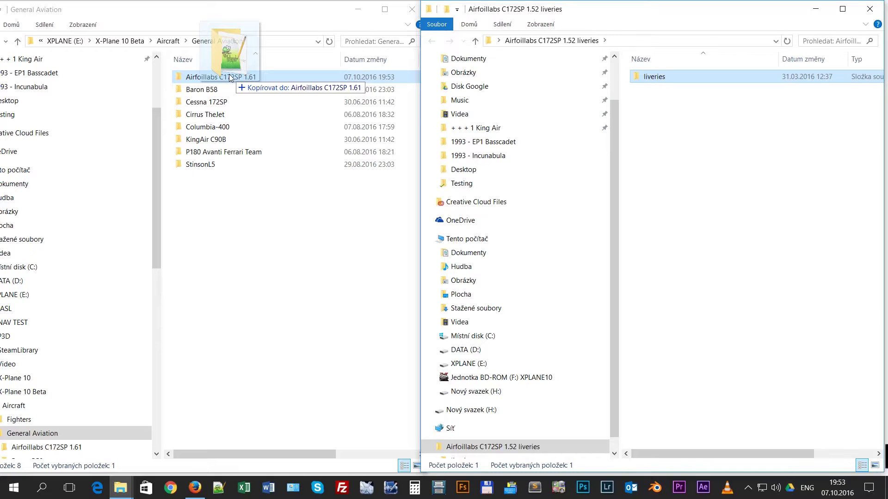
- Finish copying the liveries folder into Airfoillabs C172SP 1.61, check that folder's contents and return to General Aviation
{"action": "left_click_drag", "start_coordinate": [230, 78], "coordinate": [230, 78]}
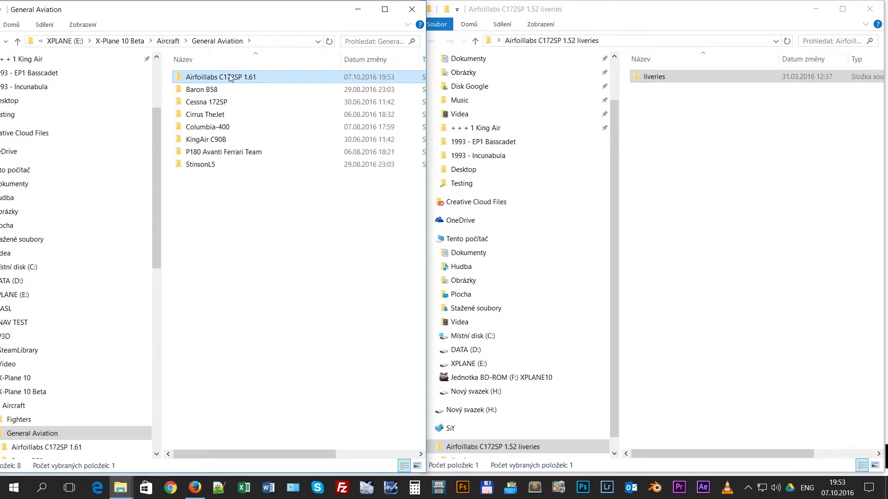
{"action": "double_click", "coordinate": [230, 77]}
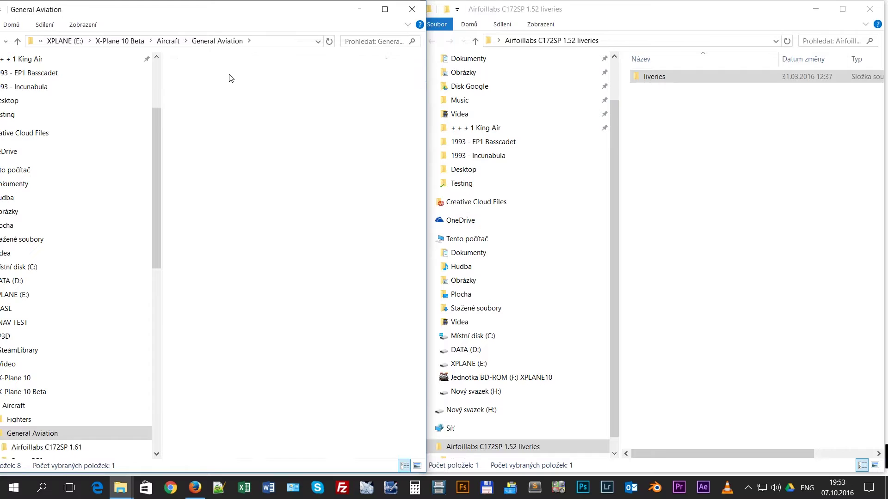
{"action": "left_click", "coordinate": [18, 42]}
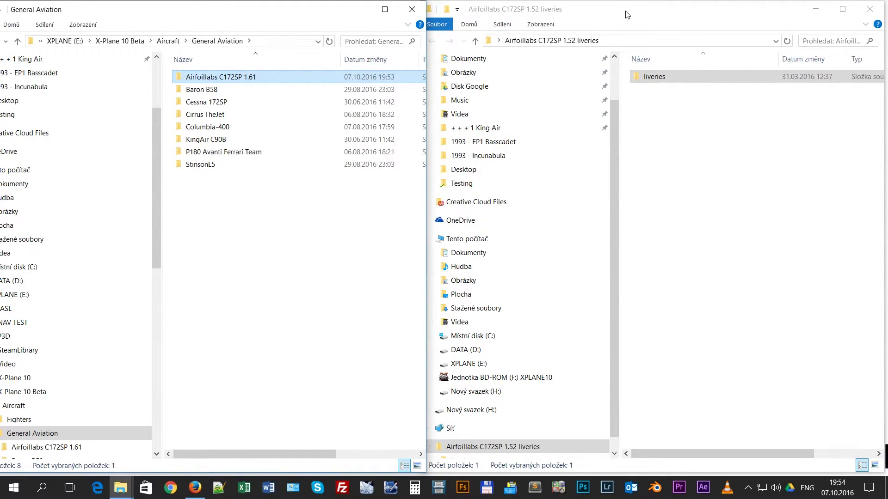
{"action": "left_click_drag", "start_coordinate": [627, 14], "coordinate": [659, 25]}
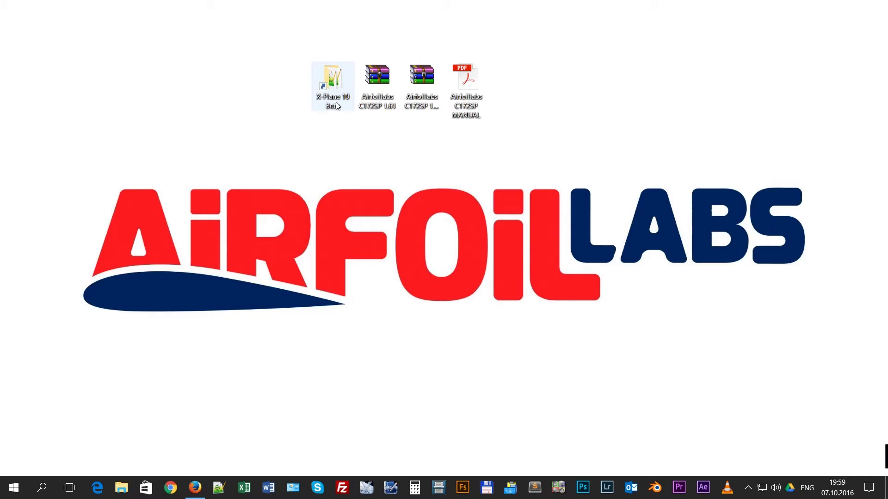
- Open the X-Plane 10 Beta folder from the desktop and launch the X-Plane application
{"action": "double_click", "coordinate": [338, 95]}
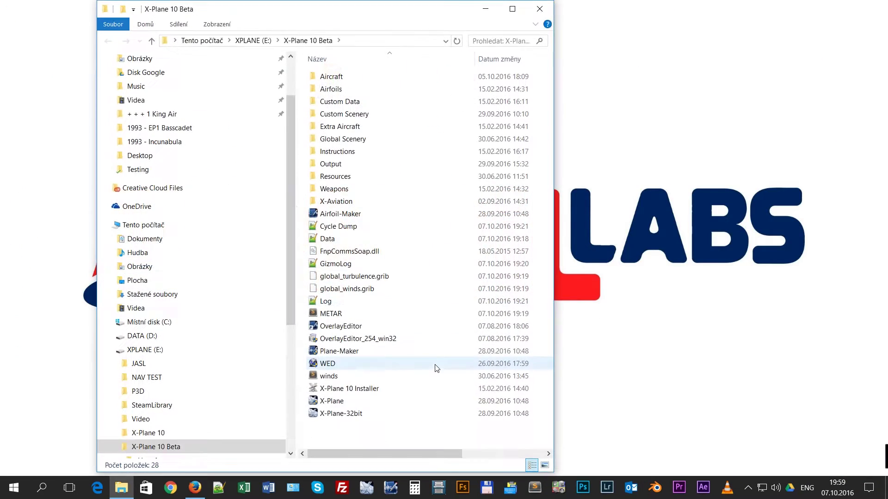
{"action": "left_click", "coordinate": [363, 405]}
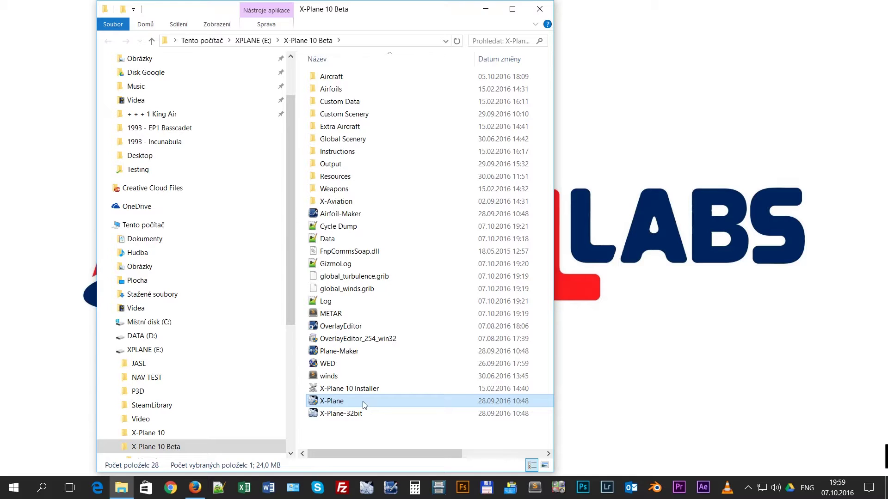
{"action": "right_click", "coordinate": [363, 405]}
{"action": "left_click", "coordinate": [387, 95]}
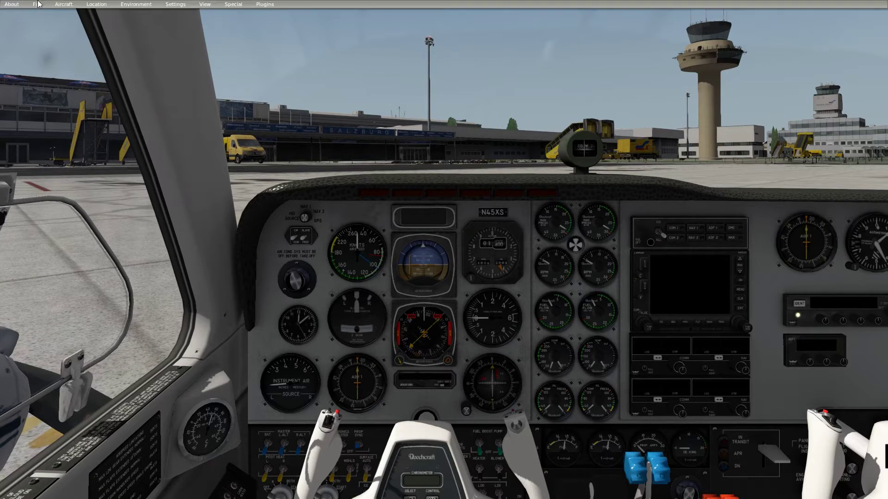
- Bring up the Open Aircraft dialog in X-Plane
{"action": "mouse_move", "coordinate": [40, 5]}
{"action": "left_click", "coordinate": [69, 5]}
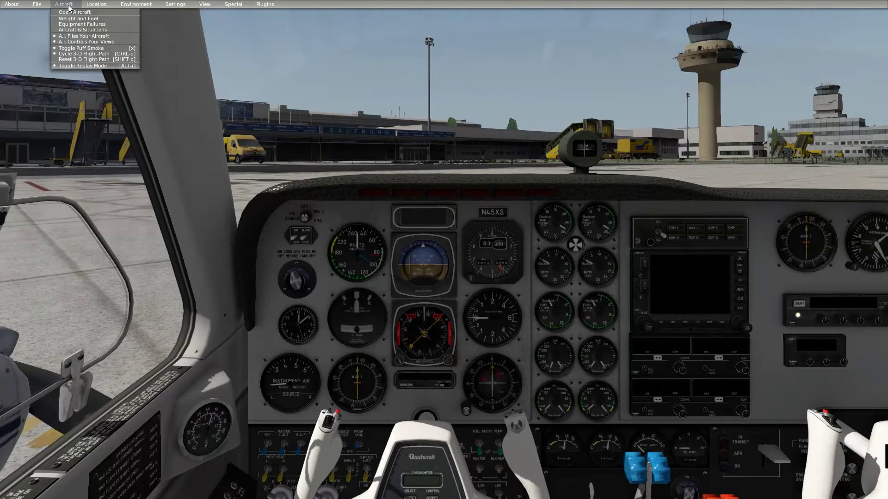
{"action": "mouse_move", "coordinate": [265, 4]}
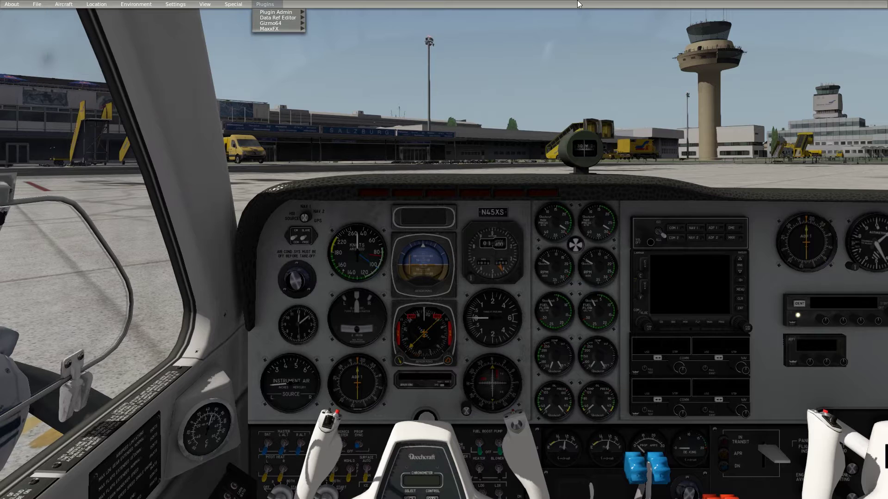
{"action": "mouse_move", "coordinate": [64, 5]}
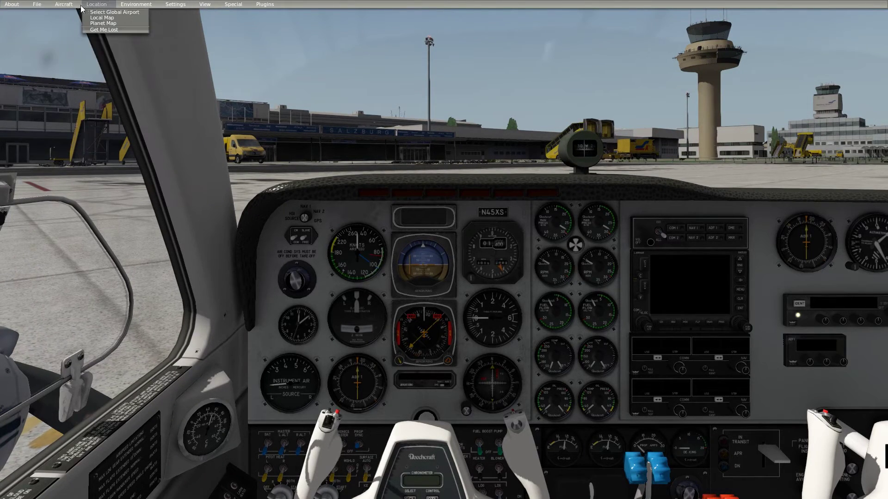
{"action": "left_click", "coordinate": [63, 12]}
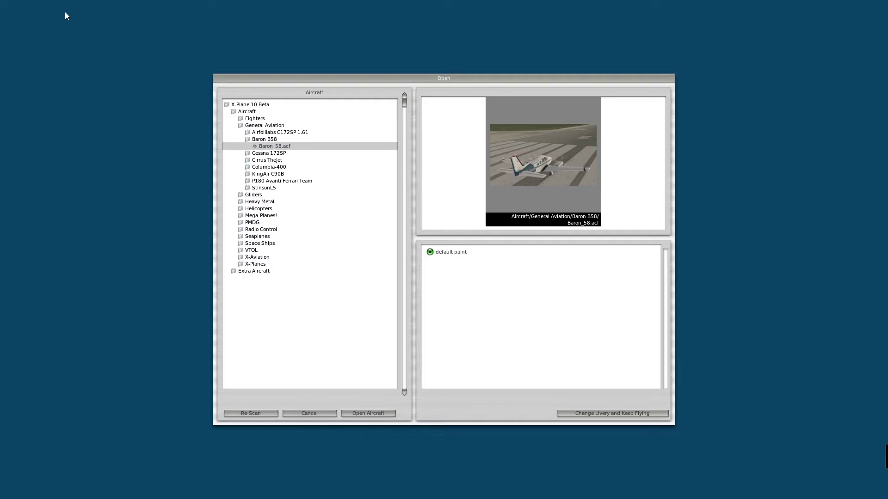
- Expand Airfoillabs C172SP 1.61 under General Aviation, collapse Baron B58, and load Airfoillabs_C172SP_high_res.acf with the default paint
{"action": "left_click", "coordinate": [282, 133]}
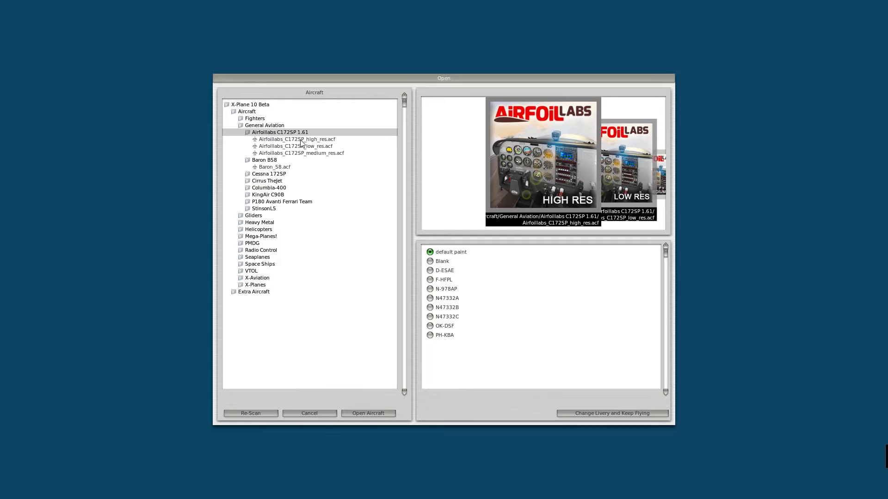
{"action": "left_click", "coordinate": [261, 160]}
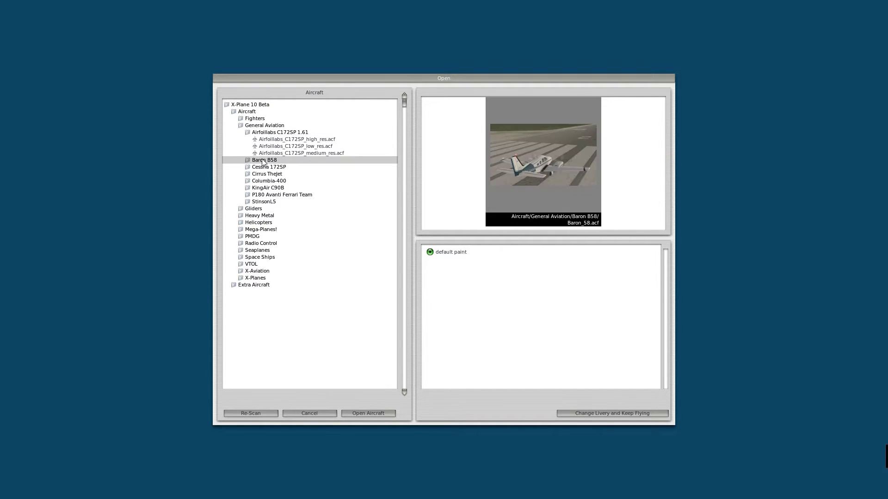
{"action": "left_click", "coordinate": [286, 133]}
{"action": "left_click", "coordinate": [287, 133]}
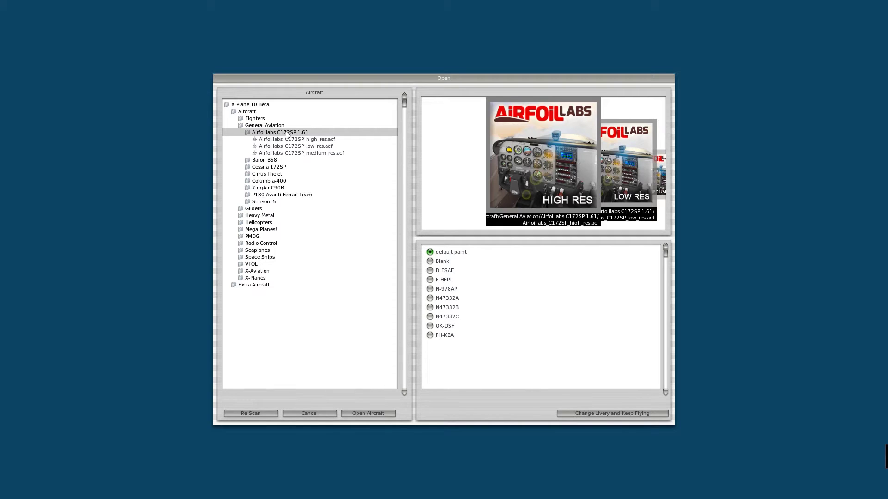
{"action": "left_click", "coordinate": [308, 147]}
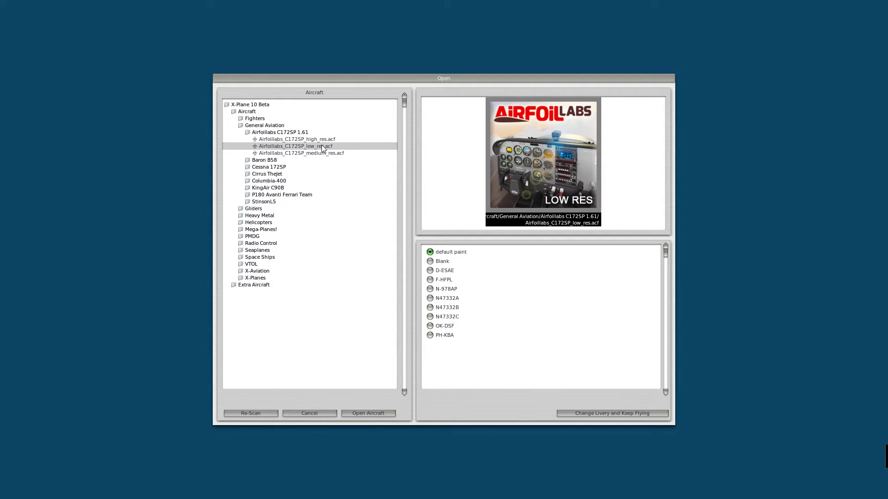
{"action": "left_click", "coordinate": [323, 139]}
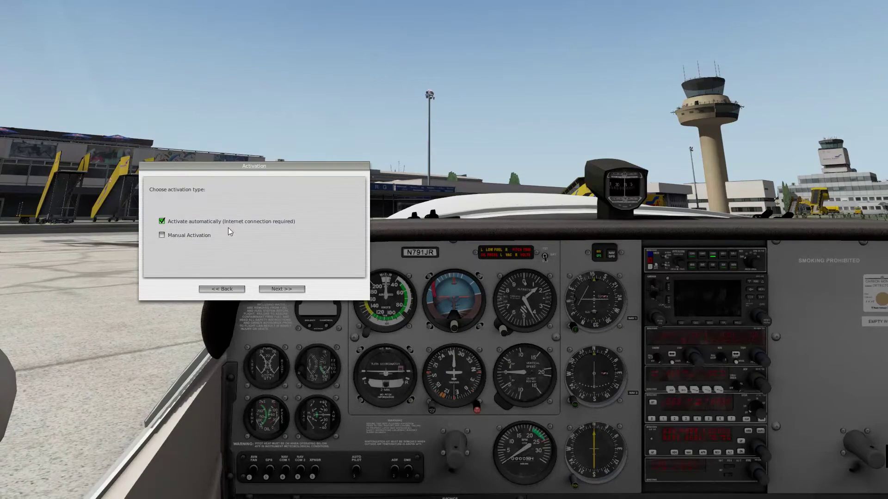
- Activate the aircraft automatically over the internet, entering its serial number
{"action": "left_click", "coordinate": [278, 291]}
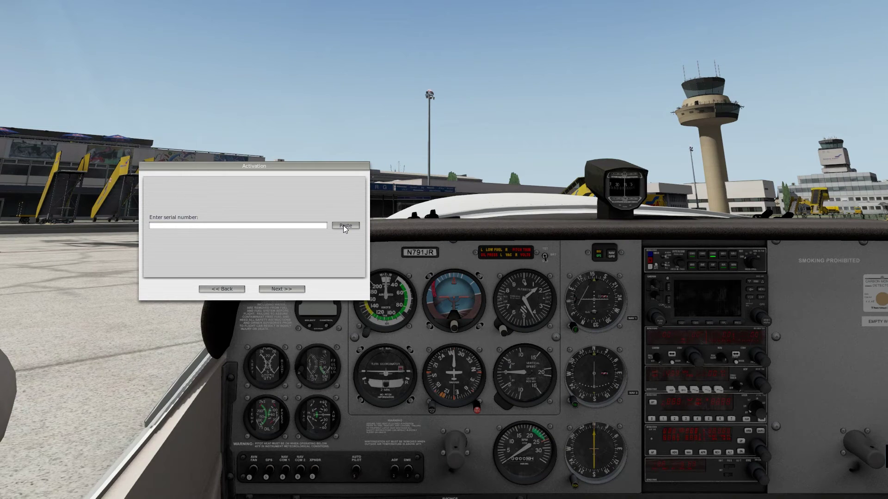
{"action": "left_click", "coordinate": [290, 289]}
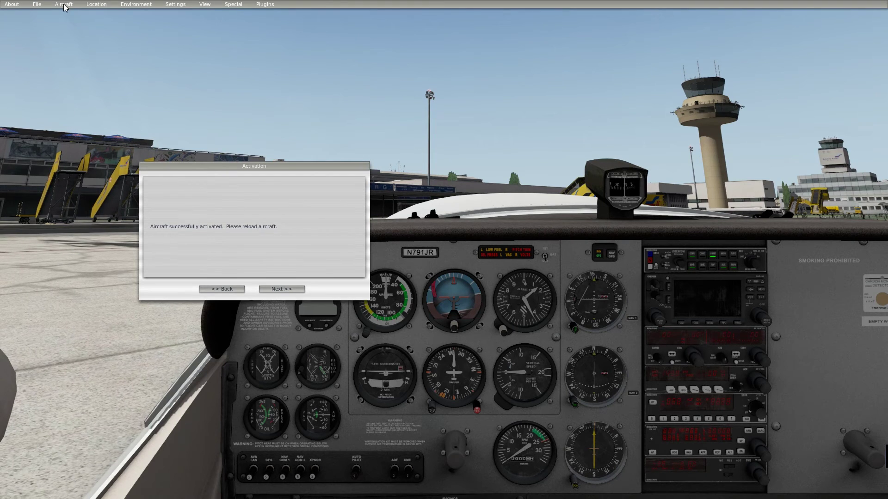
- Reload Airfoillabs_C172SP_high_res.acf with the default paint and toggle Mute speech on its welcome screen
{"action": "left_click", "coordinate": [64, 5]}
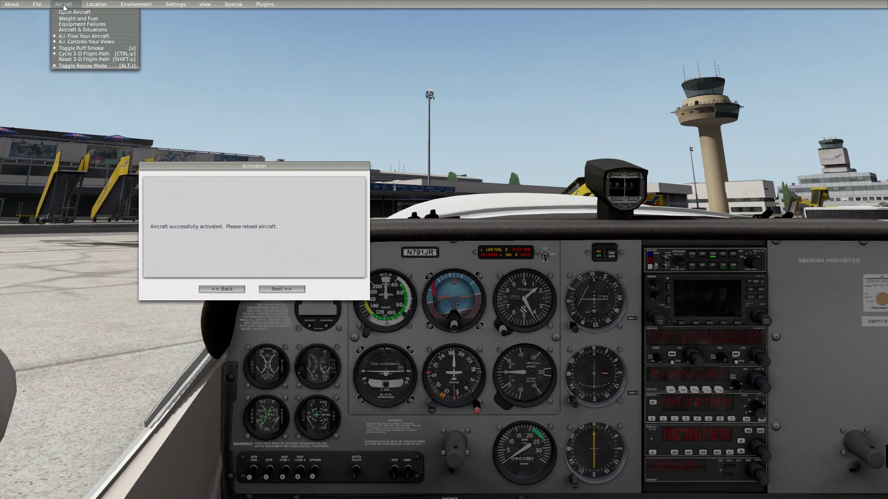
{"action": "left_click", "coordinate": [66, 13]}
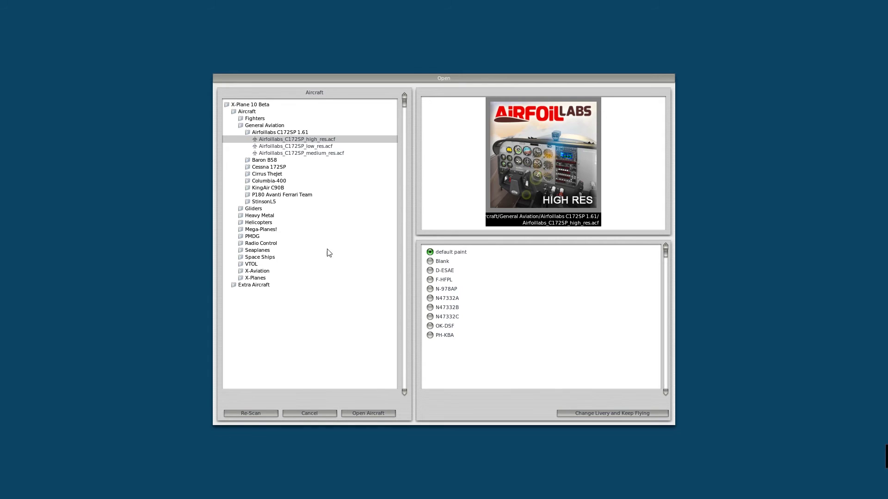
{"action": "left_click", "coordinate": [382, 414]}
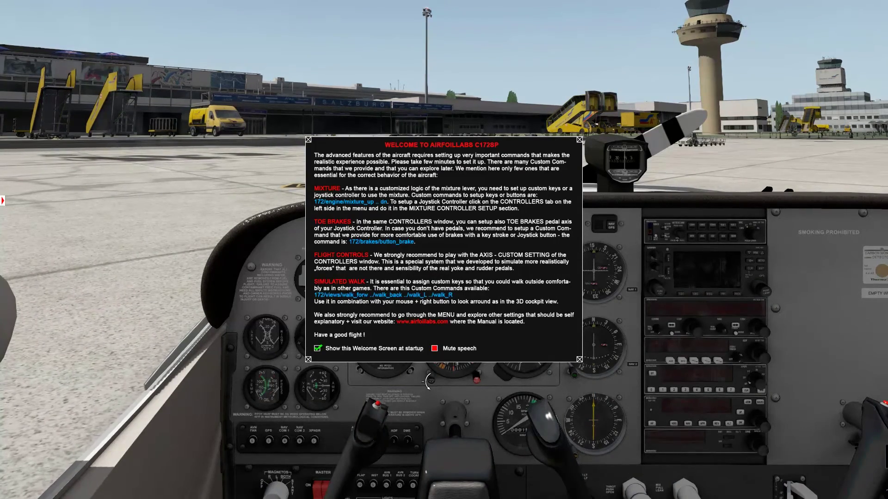
{"action": "left_click", "coordinate": [434, 350]}
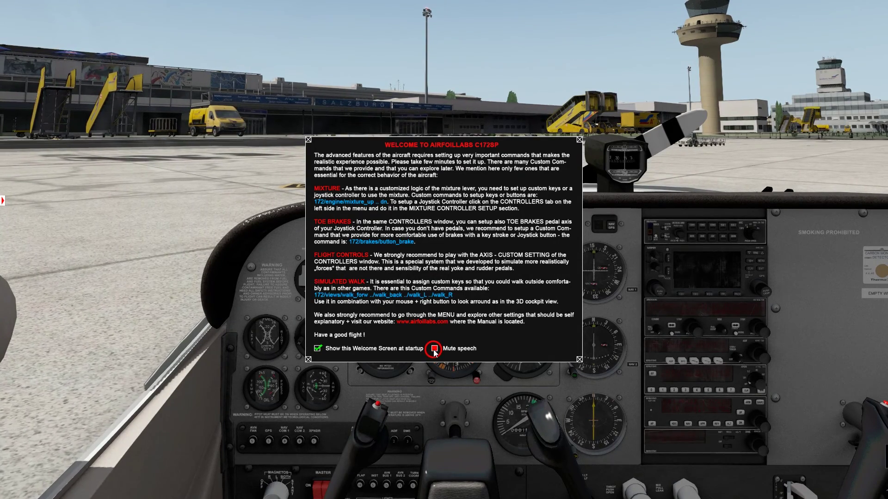